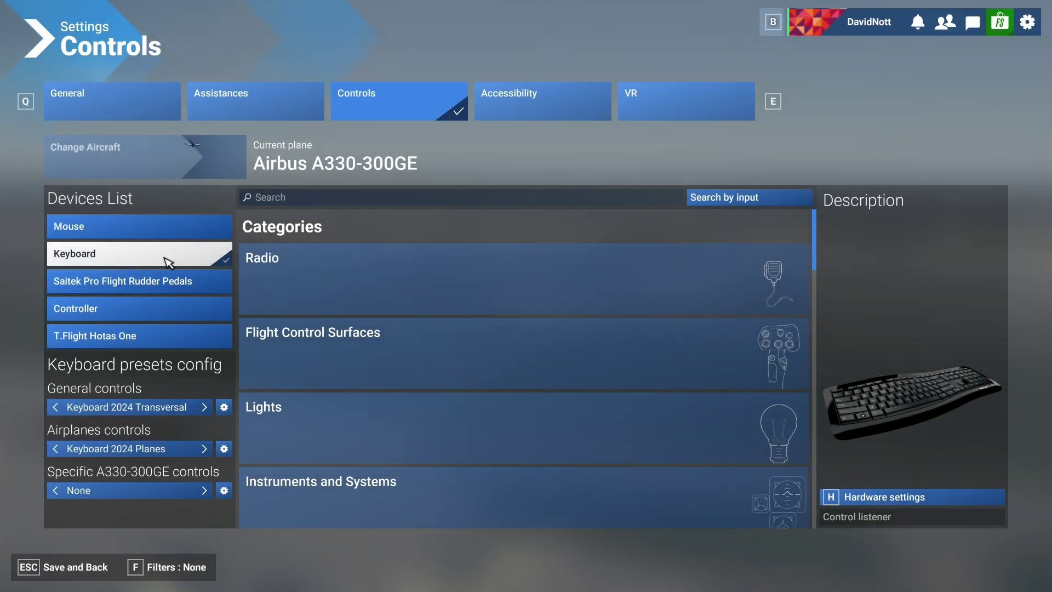
Open the Camera control category and expand the Cockpit Camera bindings
scroll(343, 343, "down", 10)
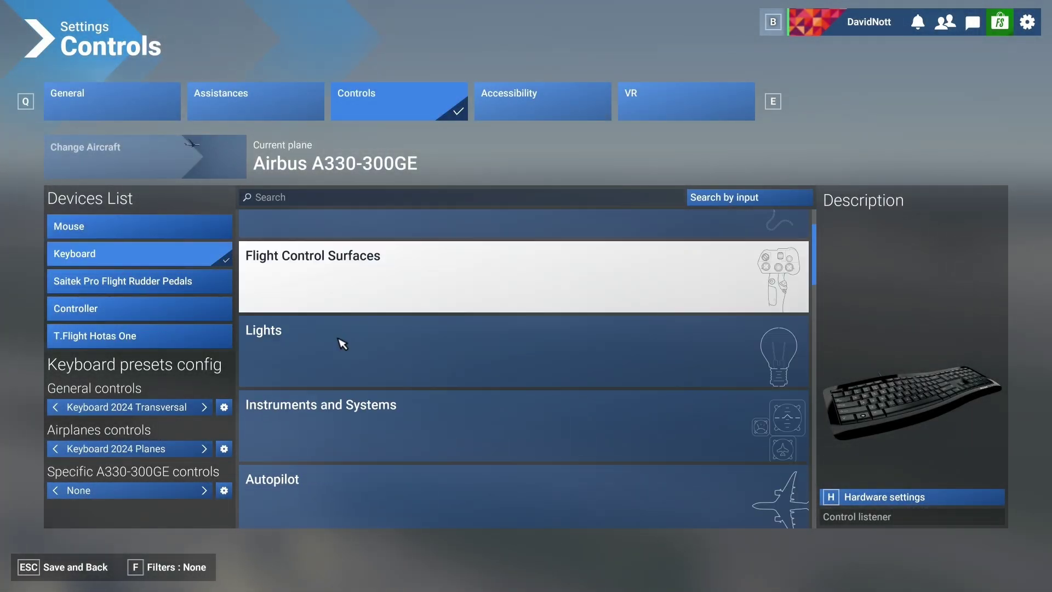
scroll(343, 344, "down", 4)
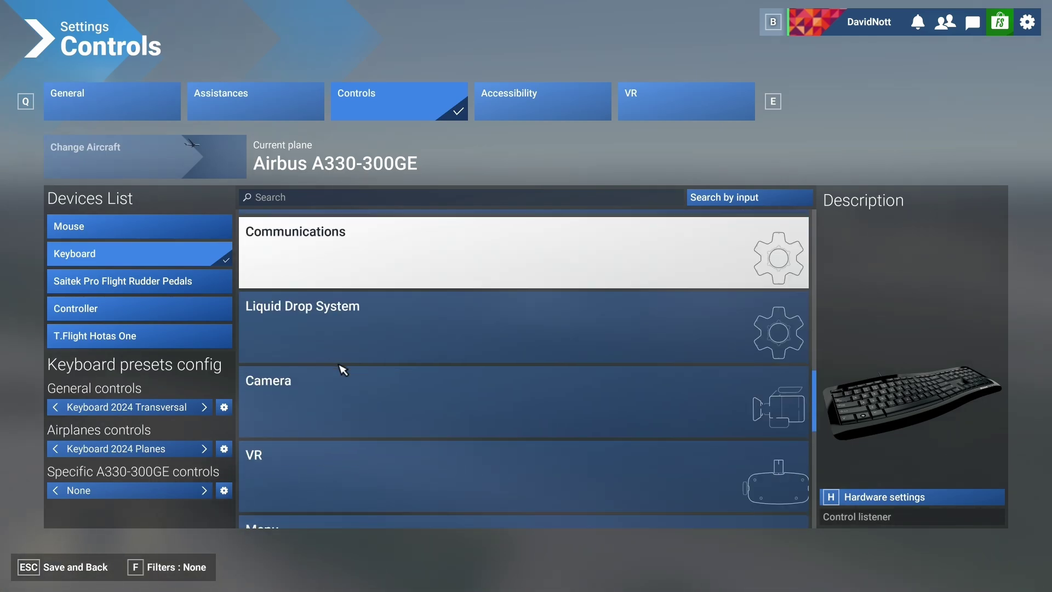
left_click(328, 329)
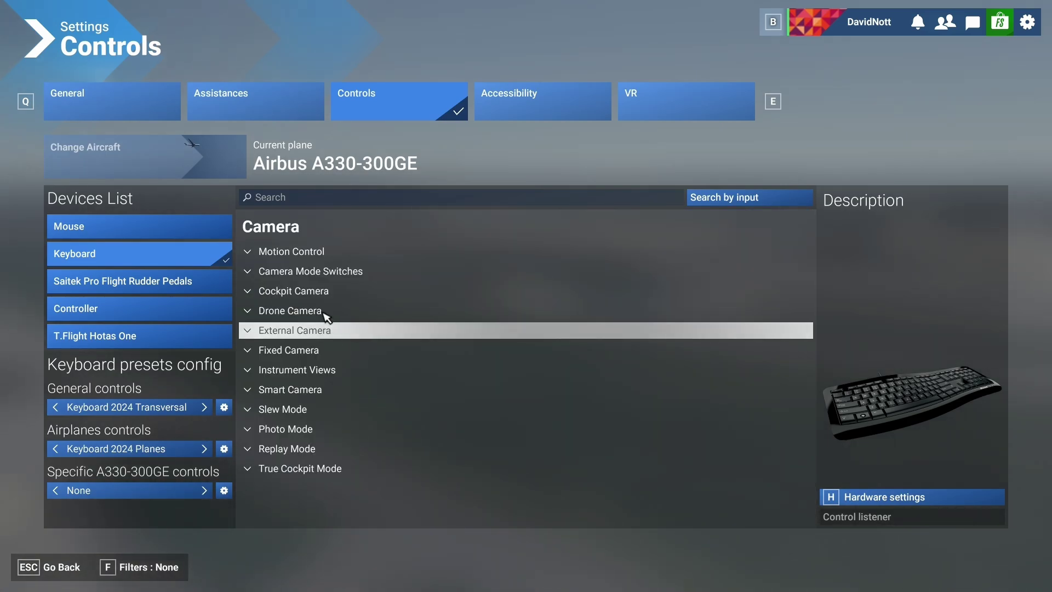
left_click(300, 295)
Scroll through the cockpit camera bindings to the Load and Save Custom Camera 0–9 rows
scroll(423, 357, "down", 8)
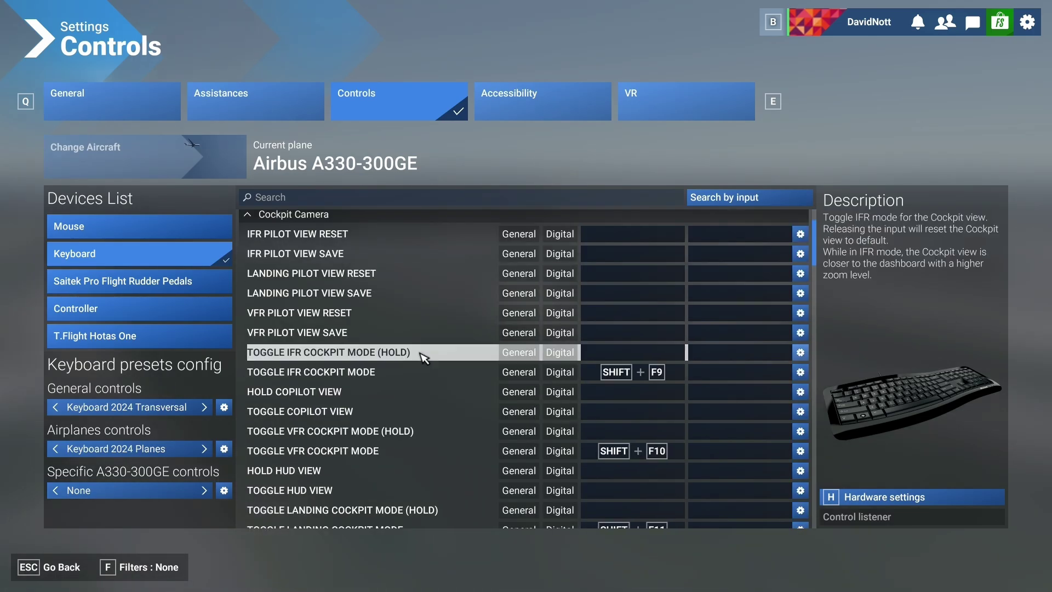
scroll(426, 357, "down", 15)
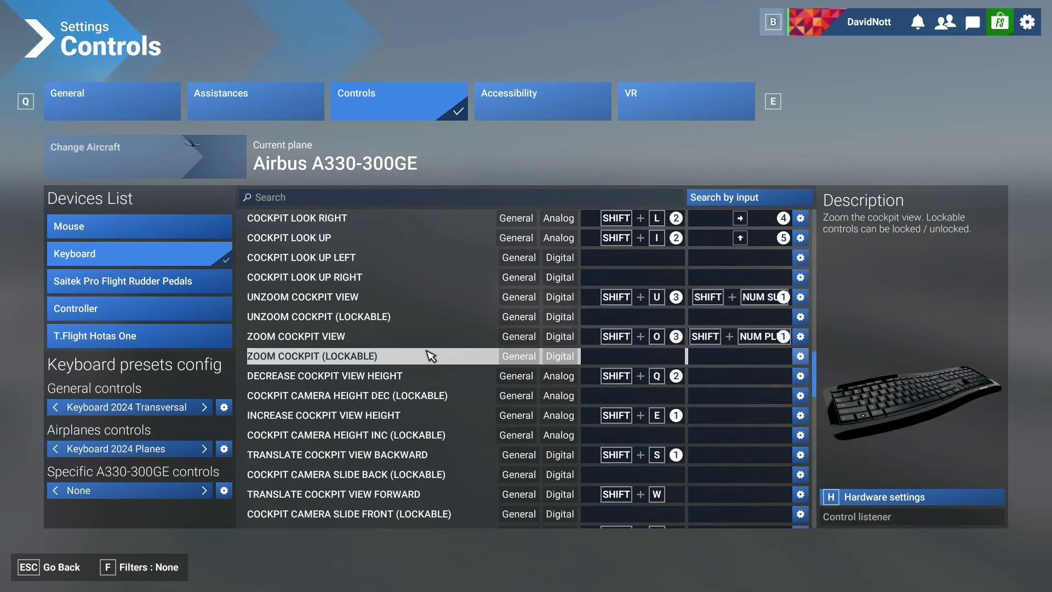
scroll(429, 356, "down", 6)
scroll(439, 373, "up", 3)
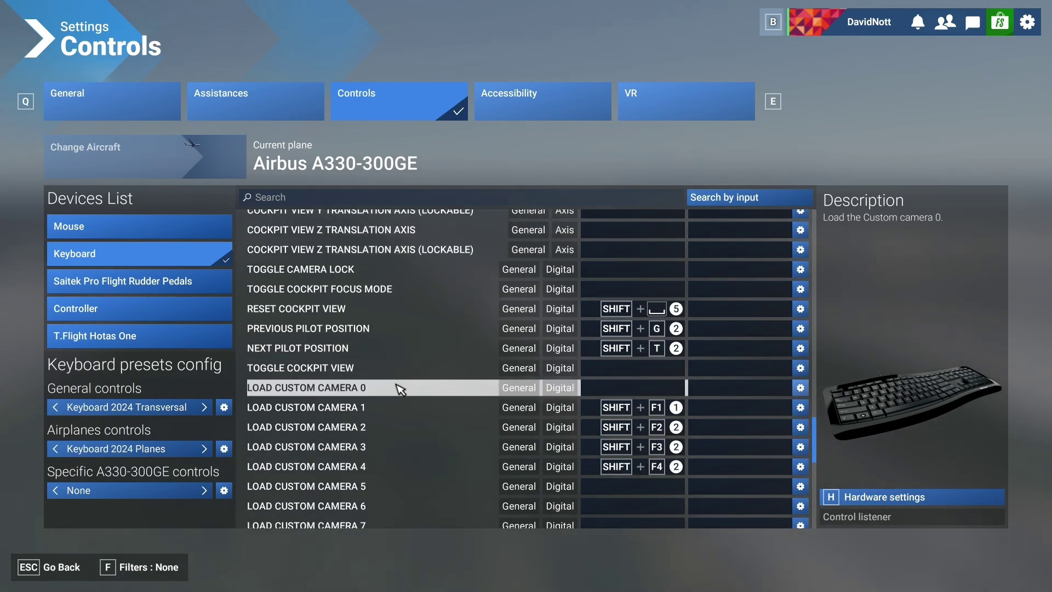
scroll(402, 390, "down", 3)
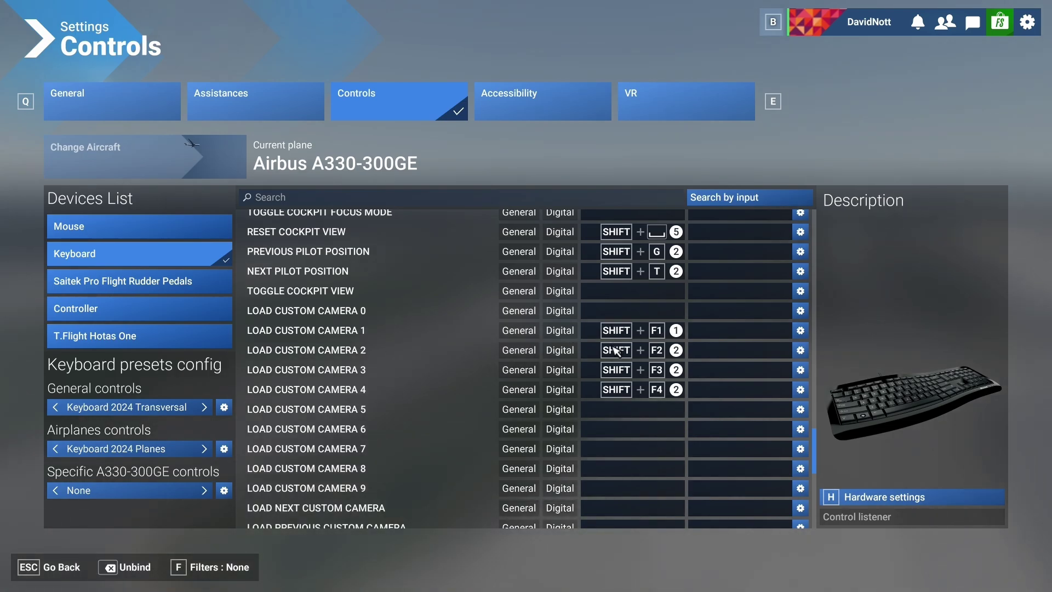
scroll(587, 351, "down", 5)
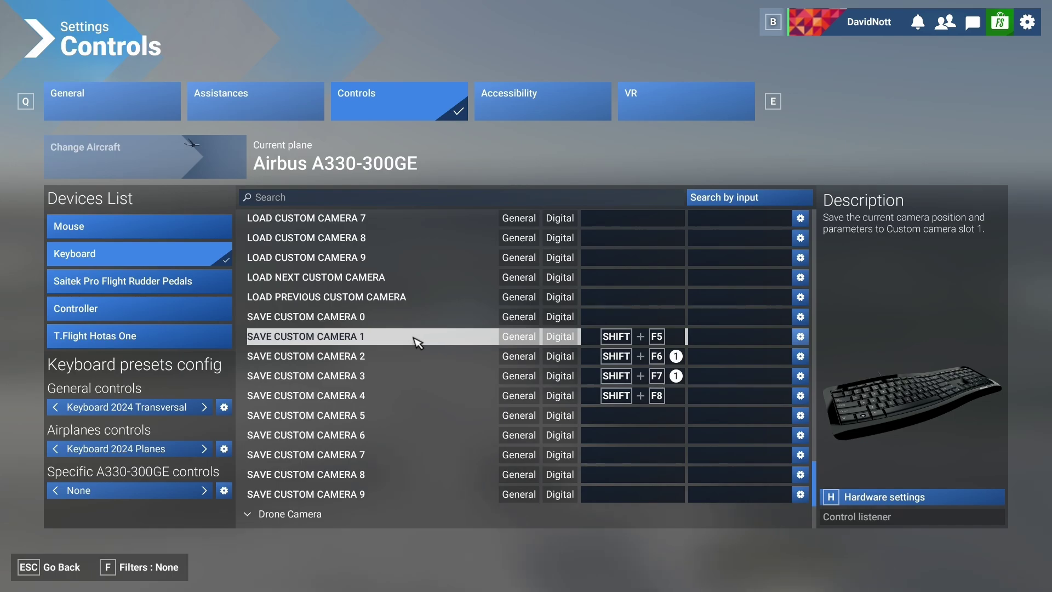
scroll(394, 344, "up", 3)
scroll(395, 345, "up", 2)
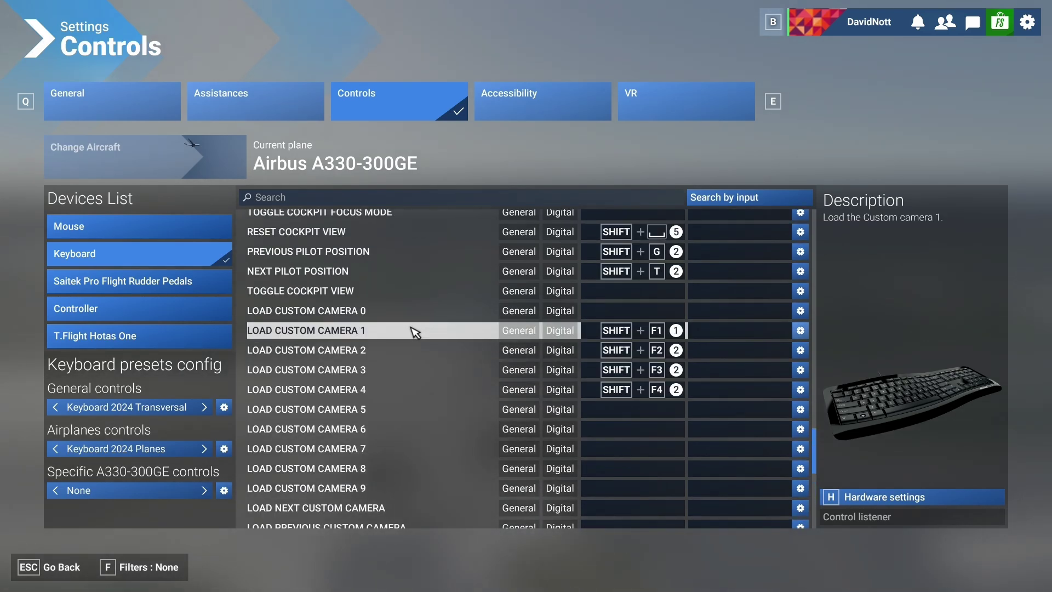
scroll(411, 330, "down", 4)
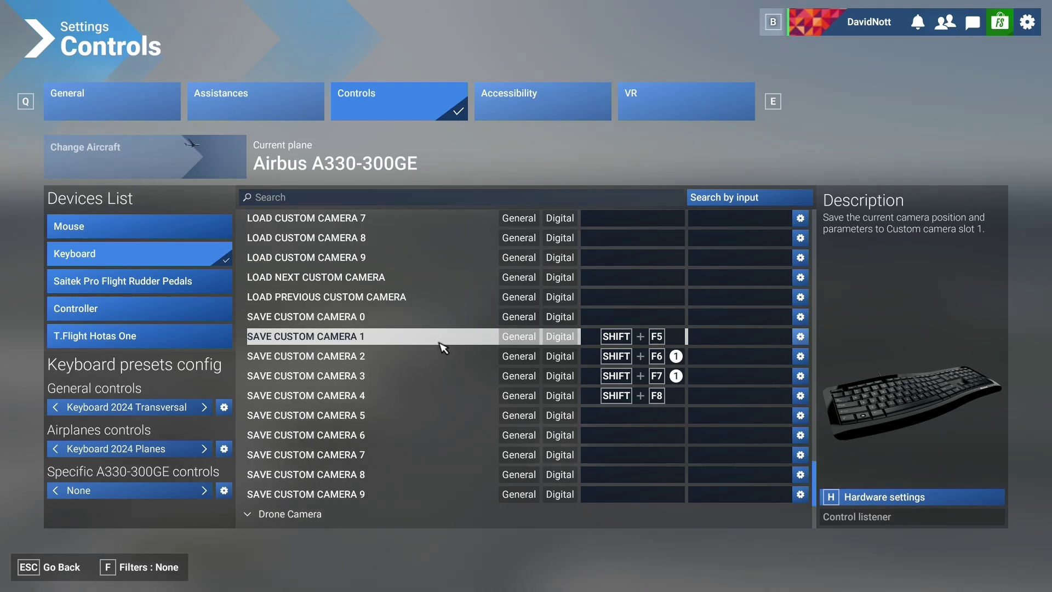
scroll(444, 349, "up", 2)
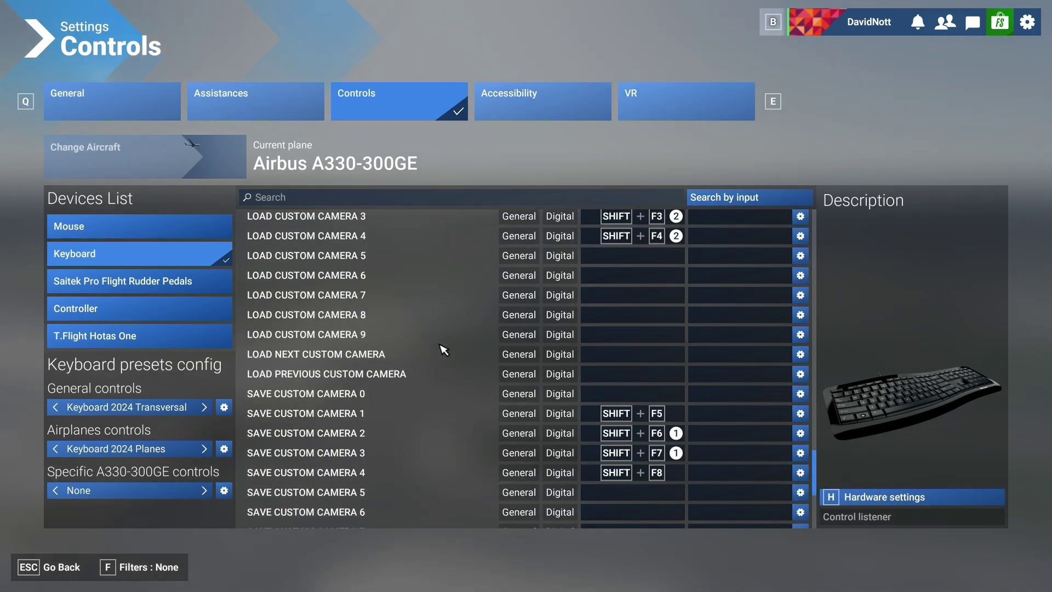
scroll(445, 350, "up", 4)
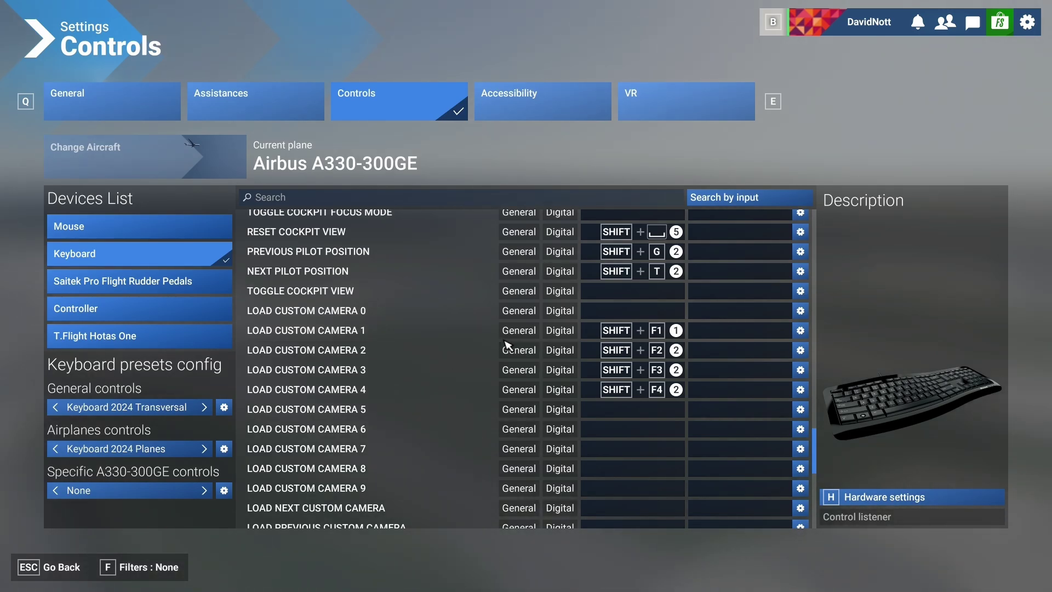
Assign ALT+0 to Load Custom Camera 0
left_click(629, 317)
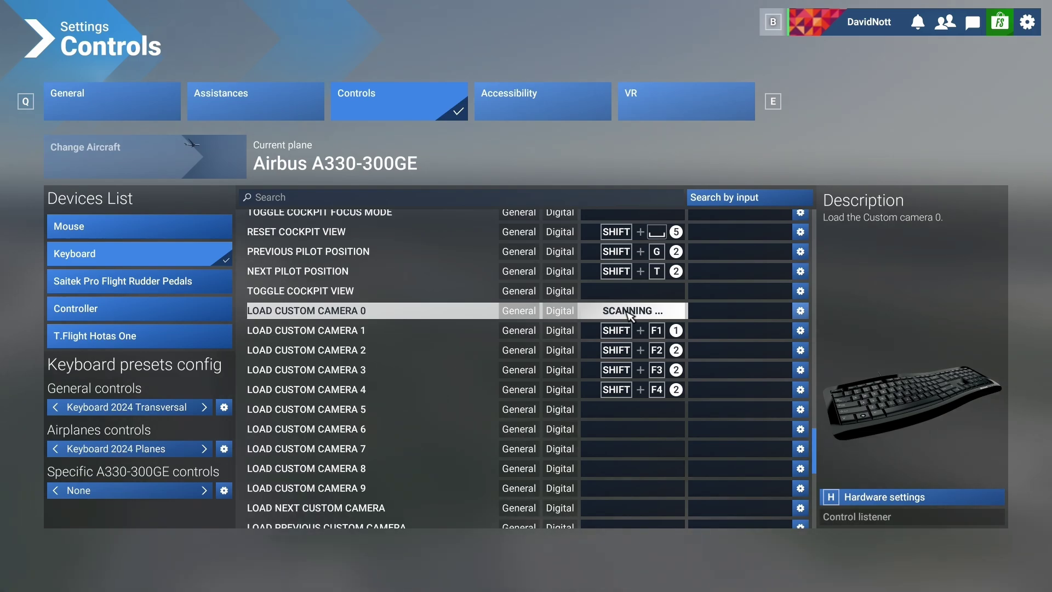
key("alt")
key("alt+0")
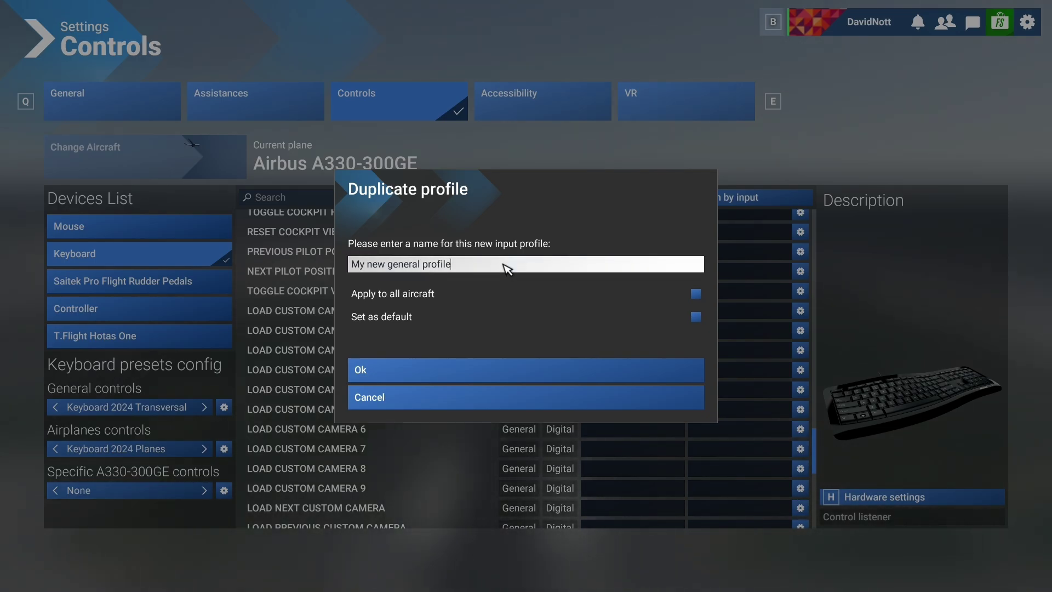
Name the duplicated profile 'Custom Keyboard', make it the default, and confirm
key("BackSpace")
key("BackSpace")
key("BackSpace")
key("BackSpace")
key("BackSpace")
key("BackSpace")
key("BackSpace")
key("BackSpace")
key("BackSpace")
key("BackSpace")
key("BackSpace")
key("BackSpace")
key("BackSpace")
key("BackSpace")
key("BackSpace")
key("BackSpace")
key("BackSpace")
key("BackSpace")
key("BackSpace")
key("BackSpace")
key("BackSpace")
key("BackSpace")
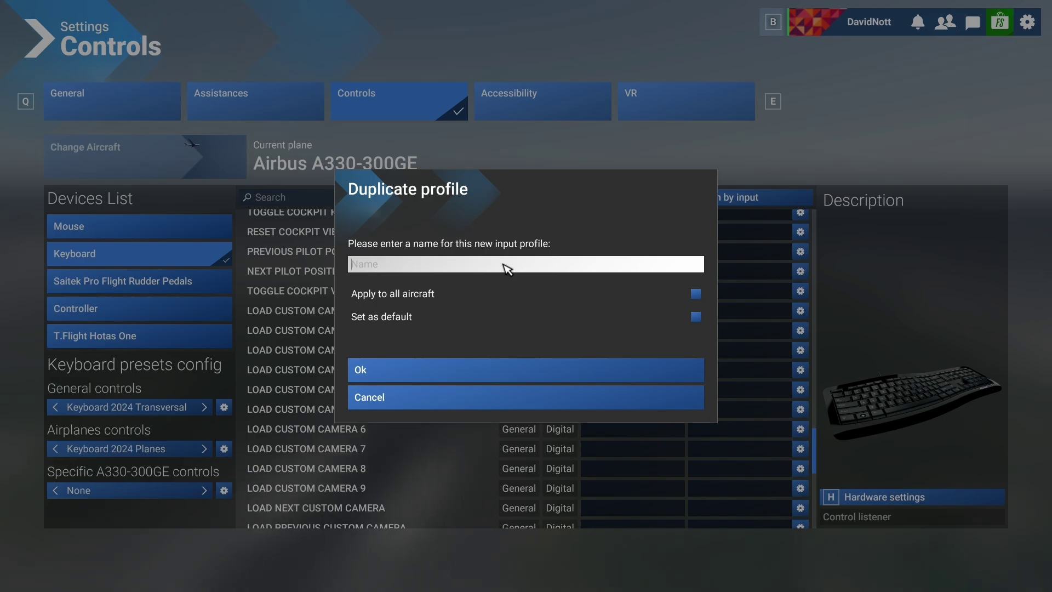
type("Custom Keyboard")
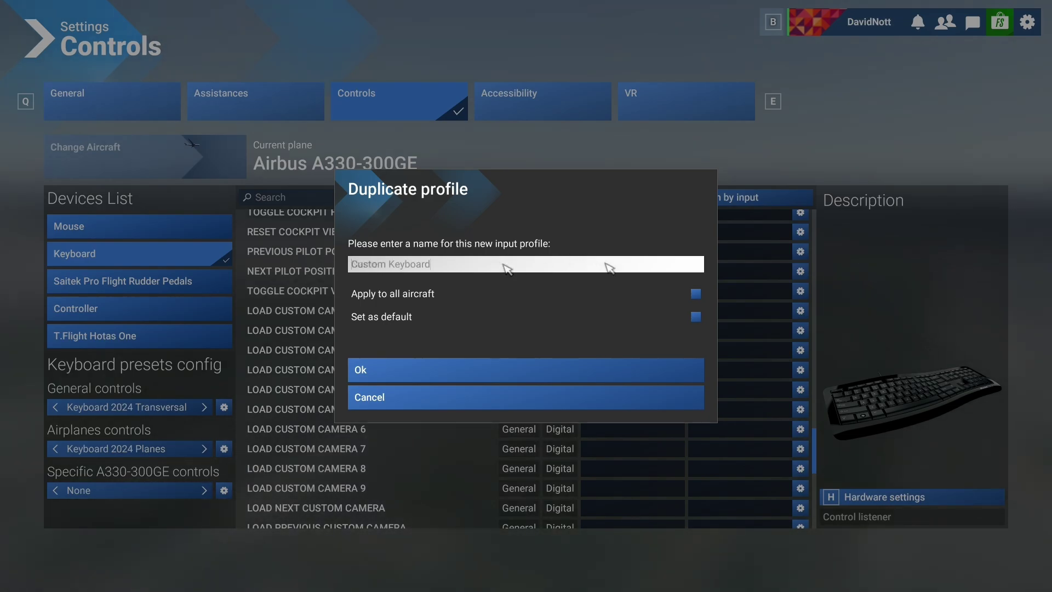
left_click(697, 317)
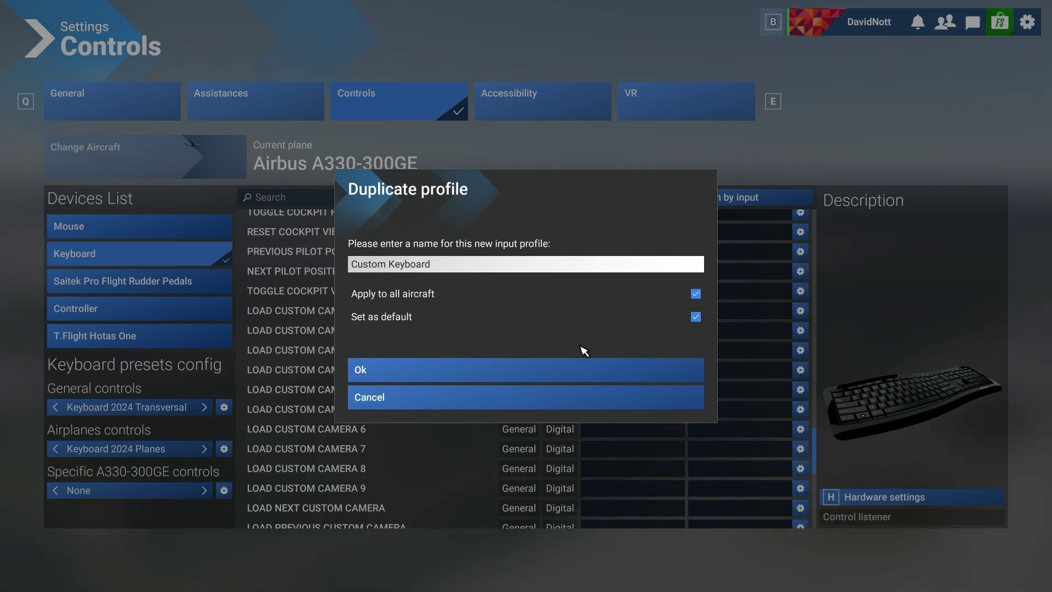
left_click(554, 368)
left_click(678, 332)
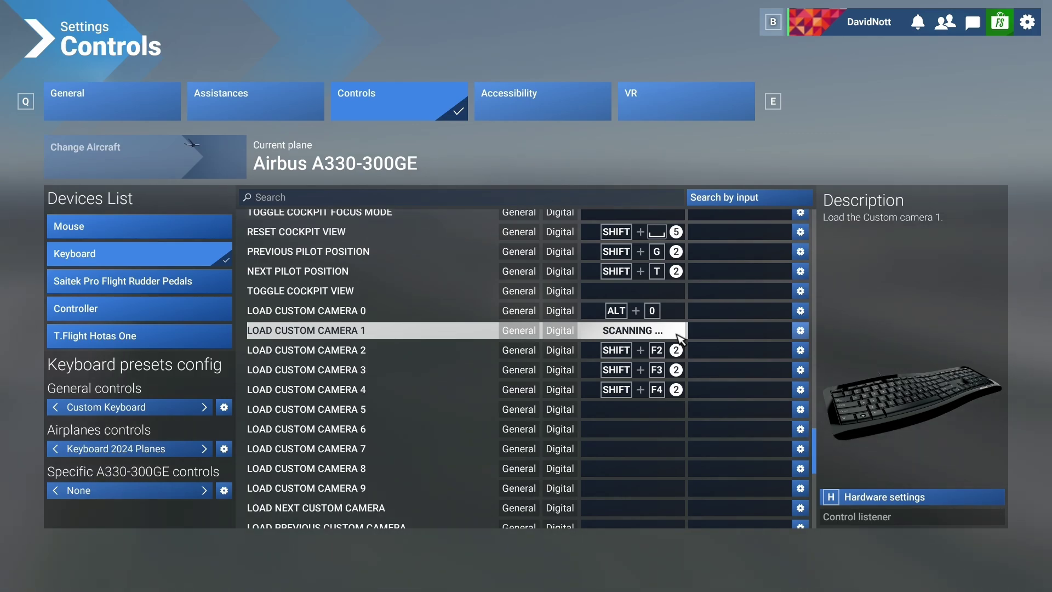
Bind Load Custom Camera slots 1 onward to ALT plus their matching numbers
key("alt+1")
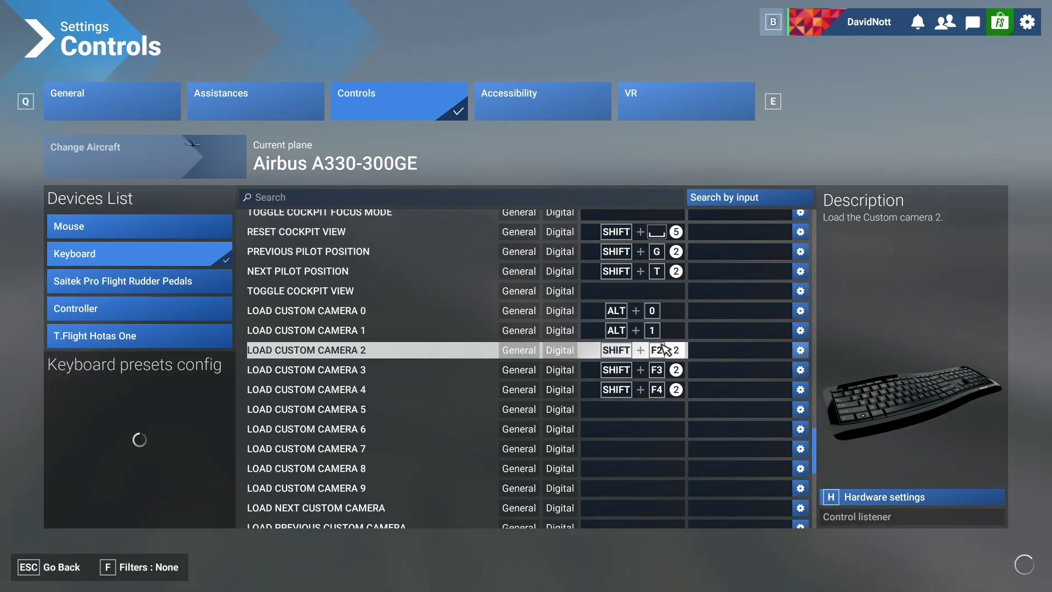
left_click(676, 355)
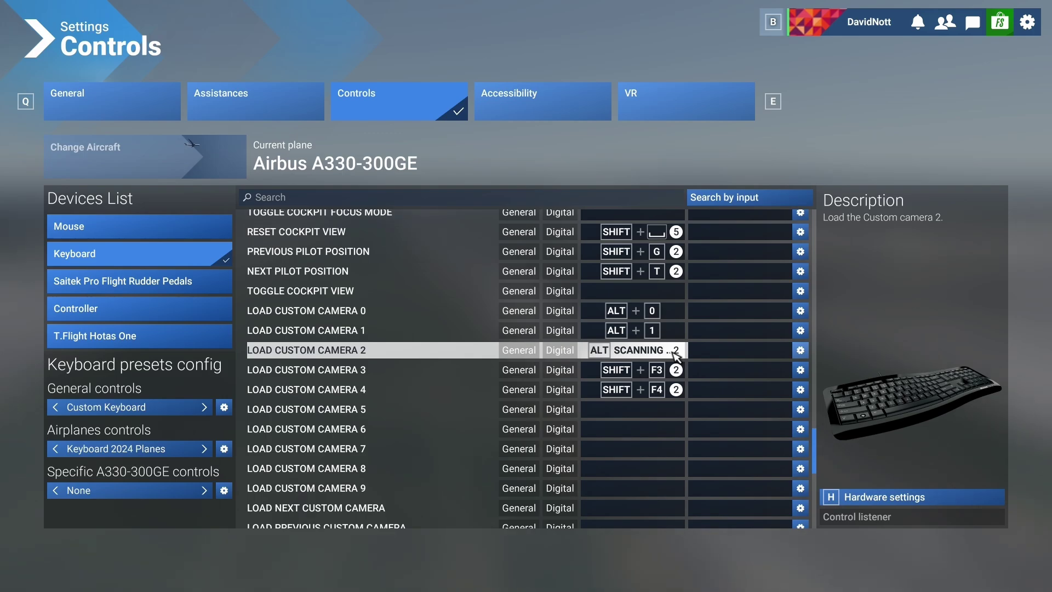
key("alt+2")
left_click(670, 373)
key("alt+3")
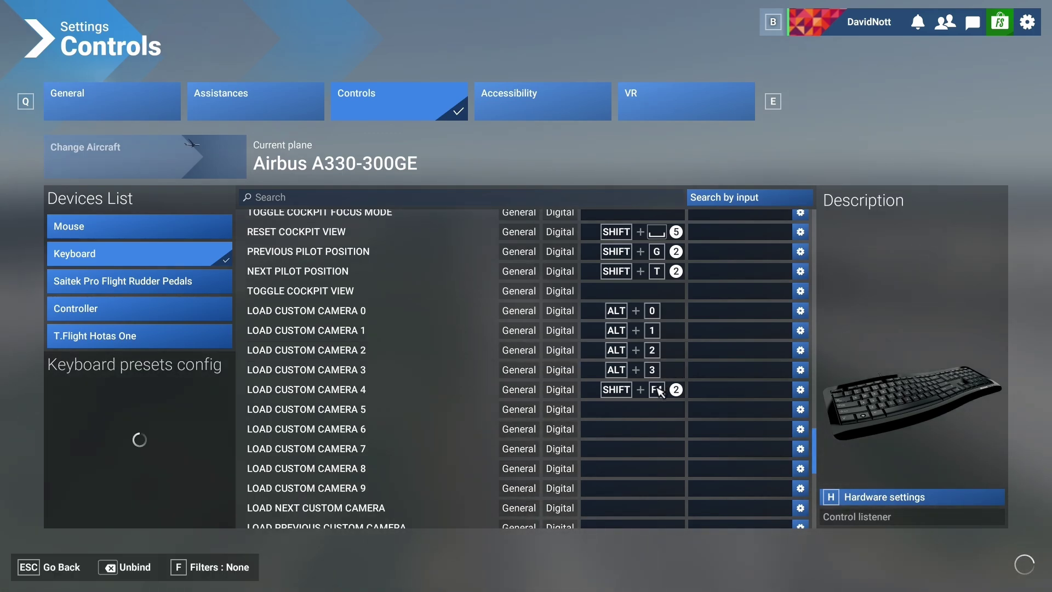
left_click(670, 389)
key("alt+4")
left_click(652, 409)
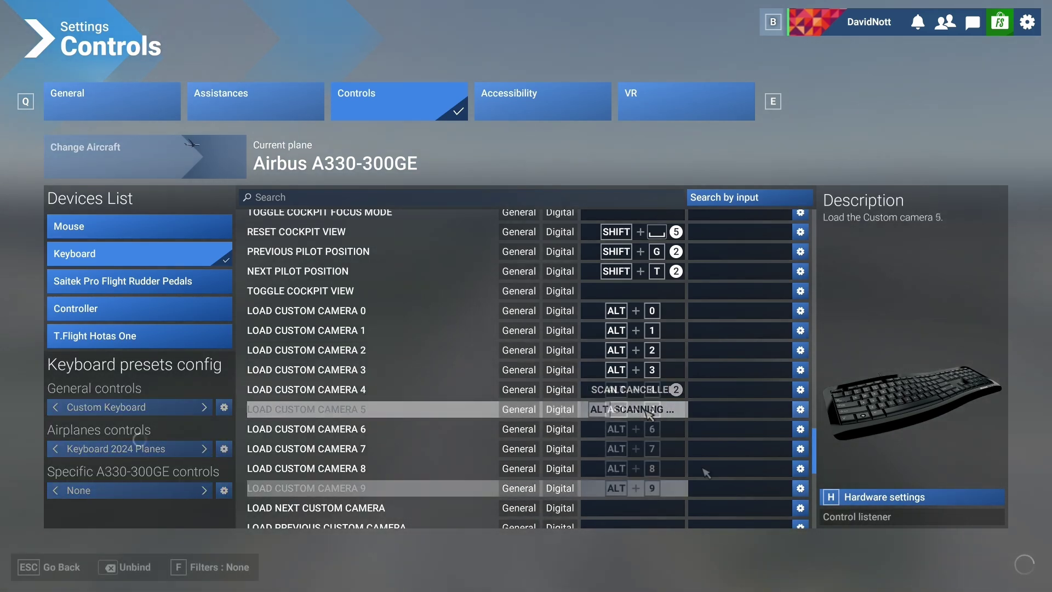
key("alt+9")
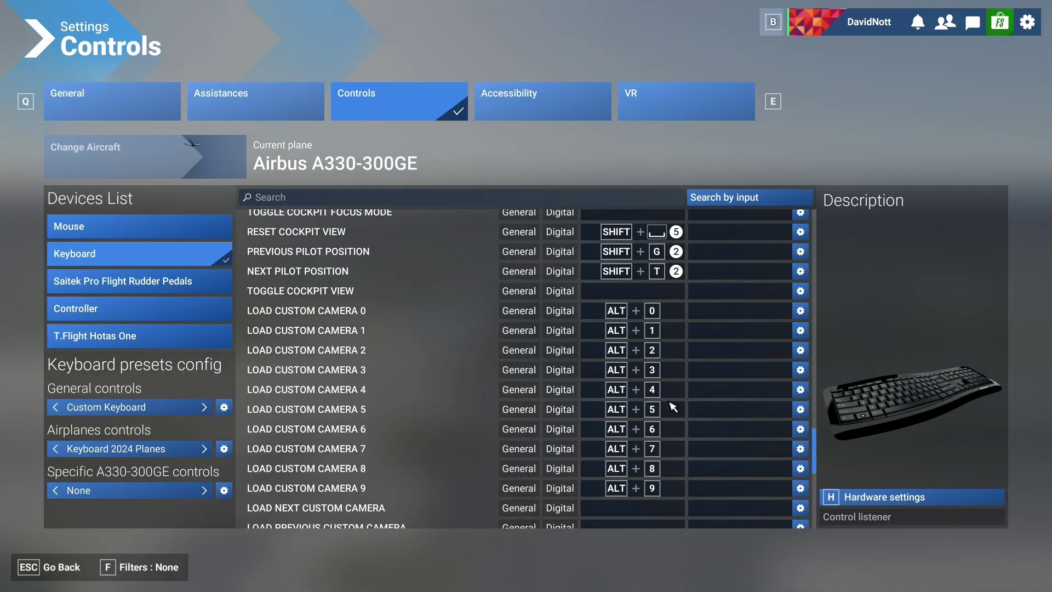
scroll(677, 405, "down", 5)
scroll(686, 403, "up", 2)
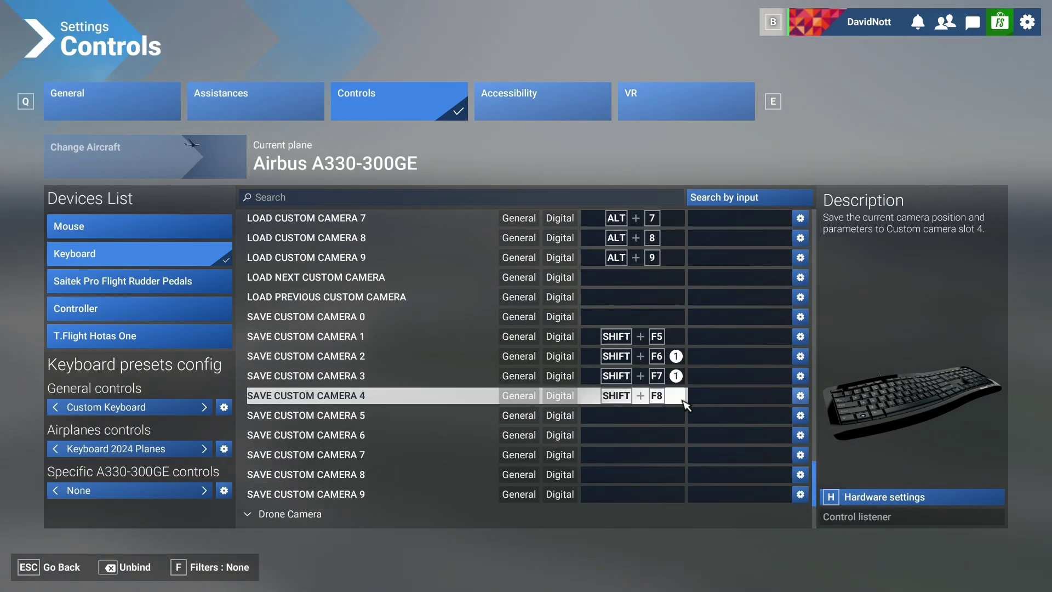
Bind Save Custom Camera 0–9 to CTRL+ALT+0 through CTRL+ALT+9, then return to the keyboard categories
left_click(633, 321)
key("ctrl+alt+0")
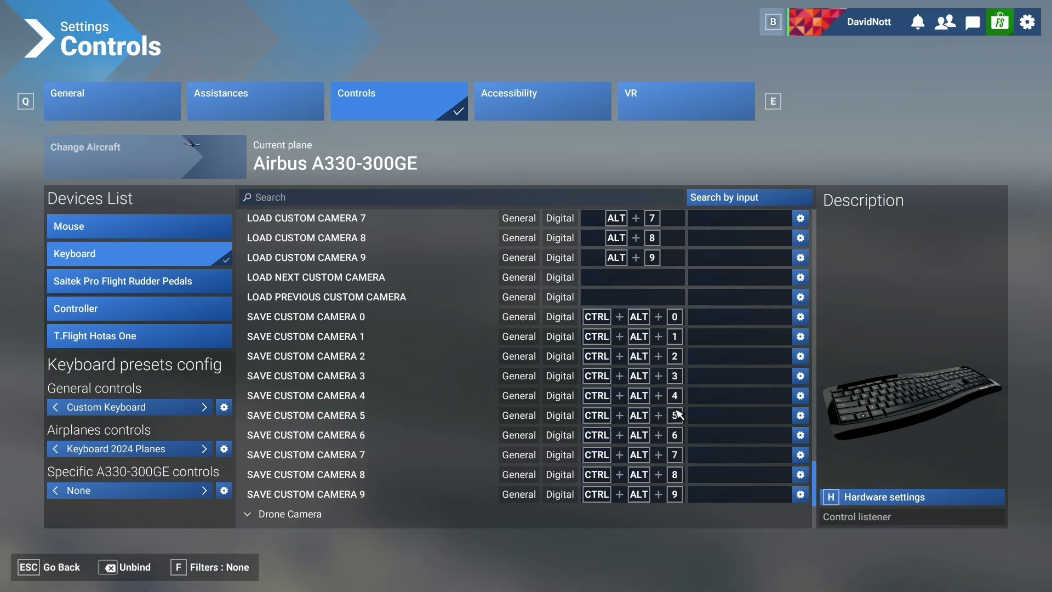
scroll(652, 406, "up", 3)
scroll(652, 408, "up", 2)
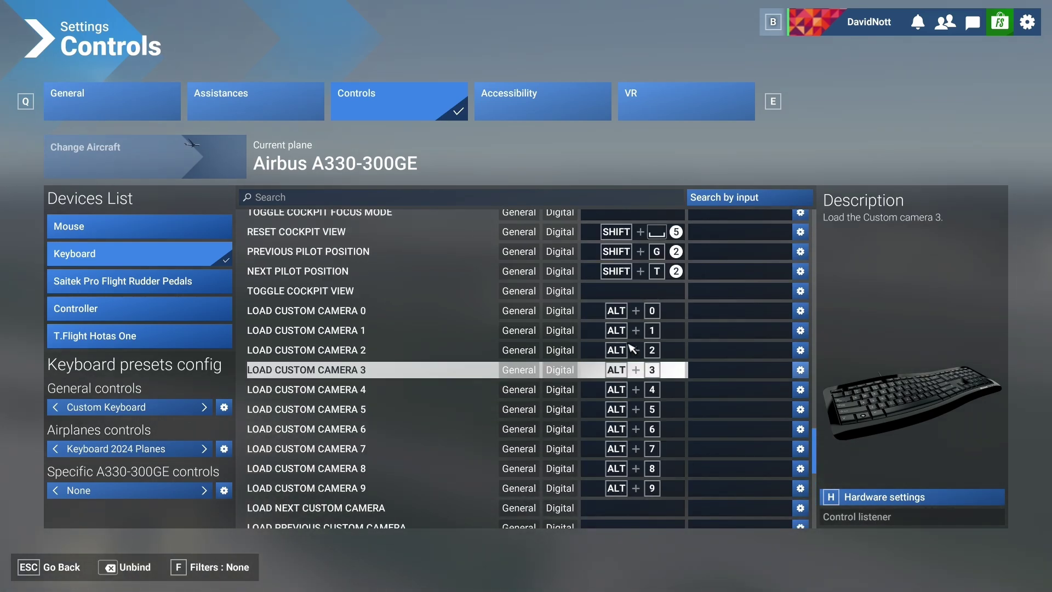
left_click(149, 253)
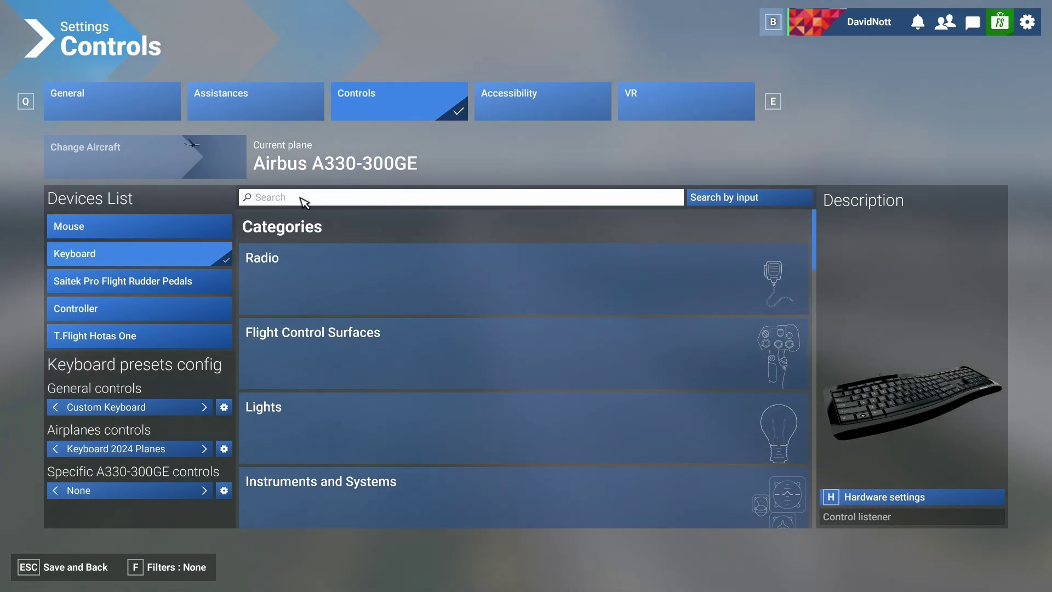
Search the bindings for ALT+5 and unbind it from Toggle CFD
left_click(757, 197)
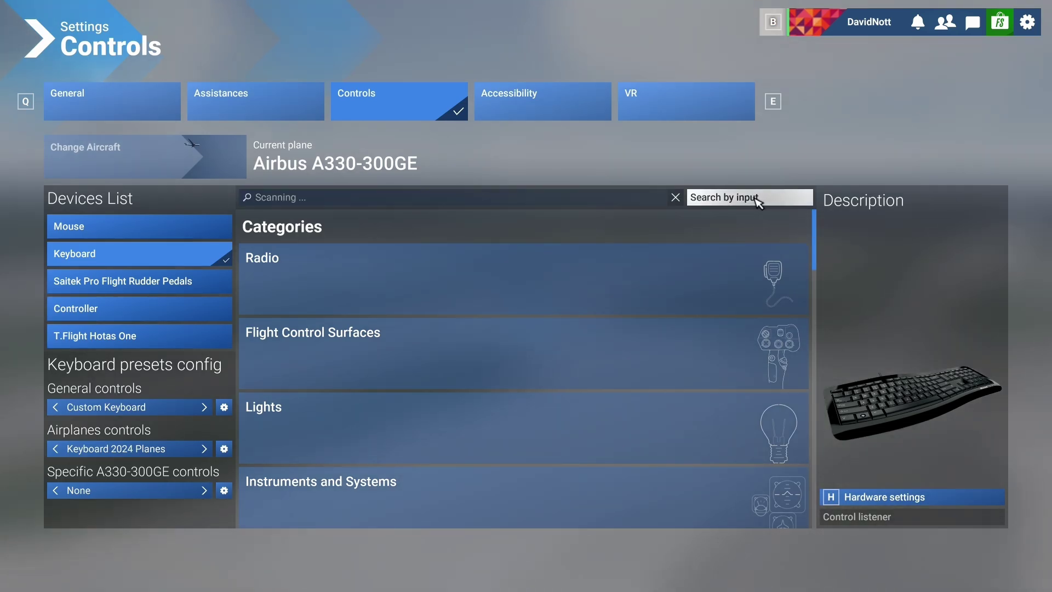
key("alt")
key("alt+5")
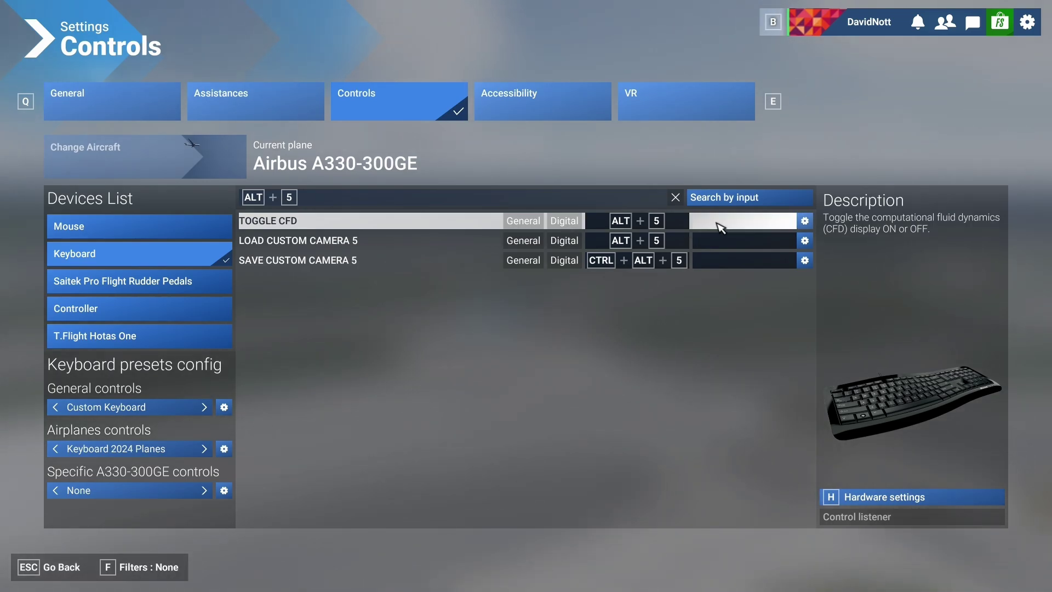
left_click(680, 222)
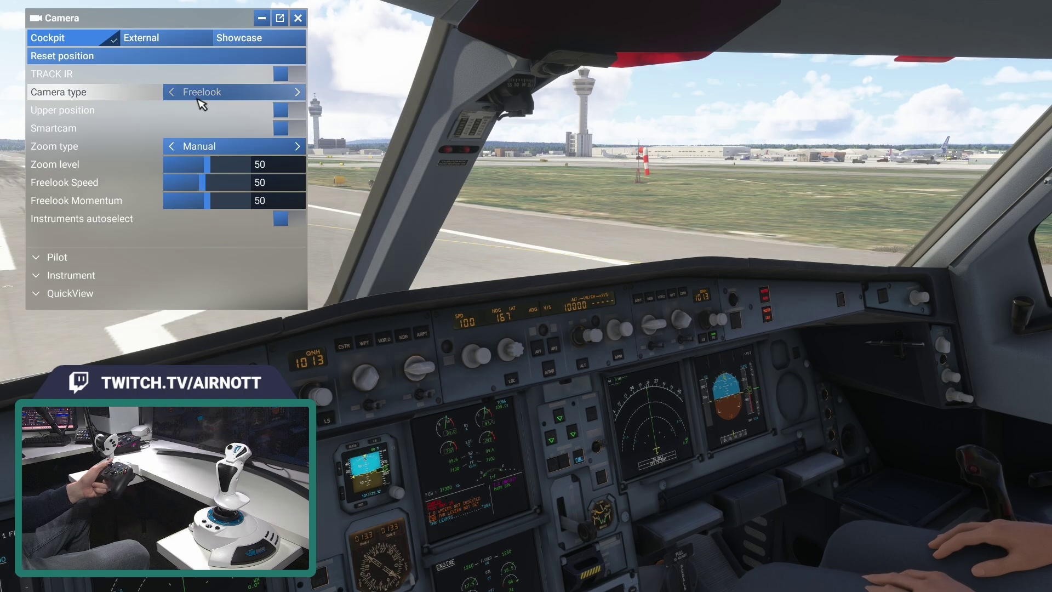
Switch the cockpit camera type to Fixed look
left_click(299, 92)
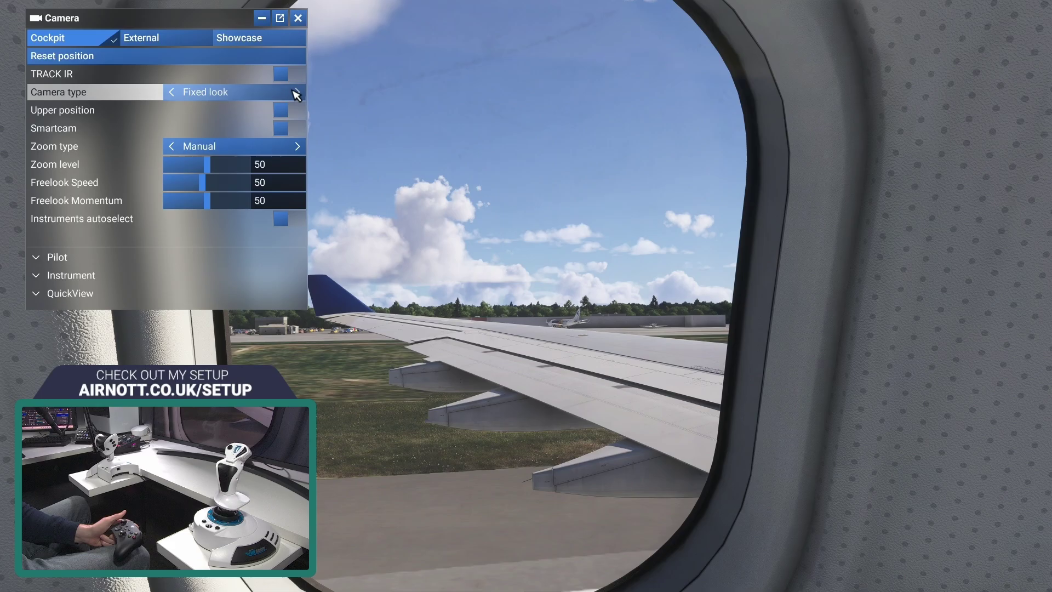
Raise the camera zoom level from 50 to 79 to frame the wing
left_click_drag(213, 169, 239, 164)
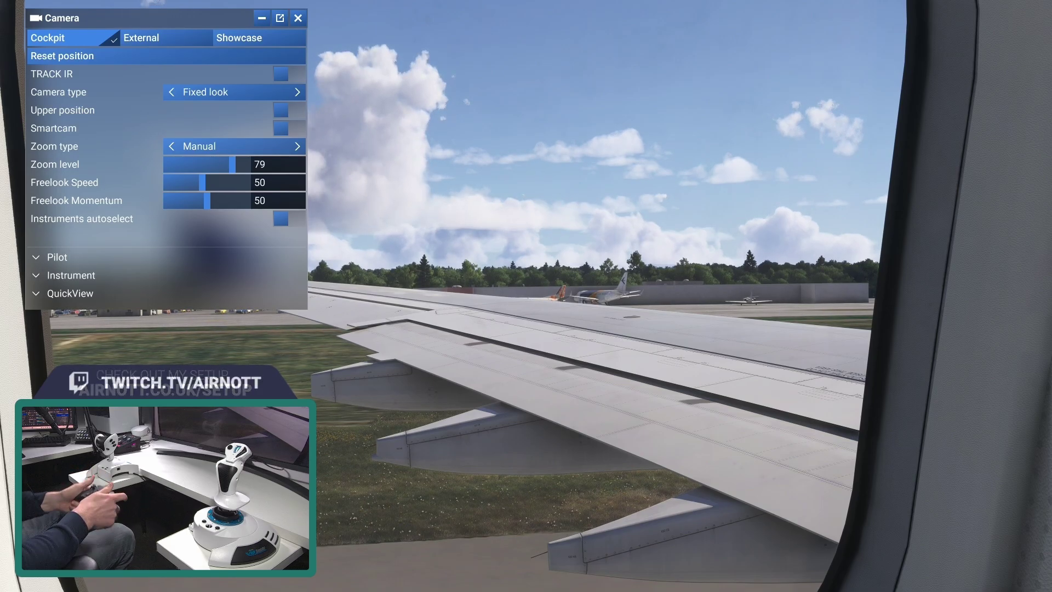
Close the camera settings and return to the forward cockpit view with Ctrl+Space
left_click(299, 18)
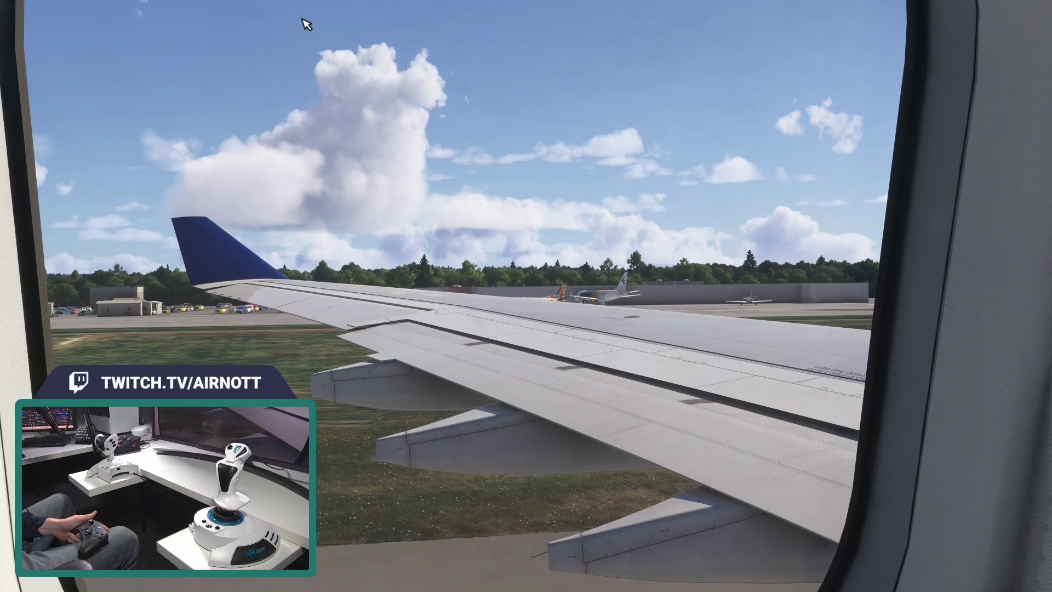
key("ctrl+space")
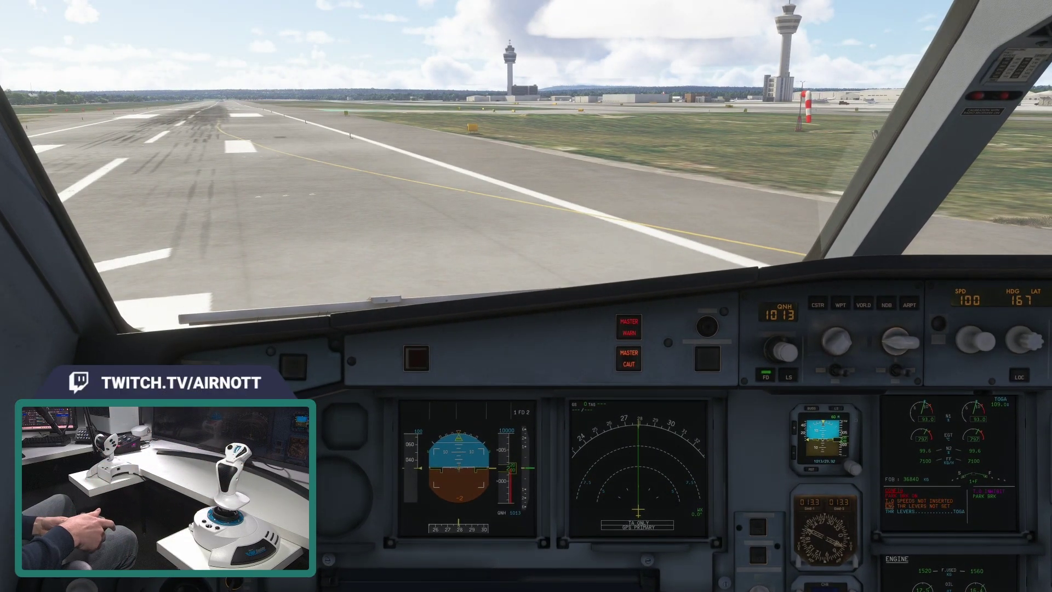
Reopen the Camera settings from the toolbar and change the camera type to Fixed look
mouse_move(413, 47)
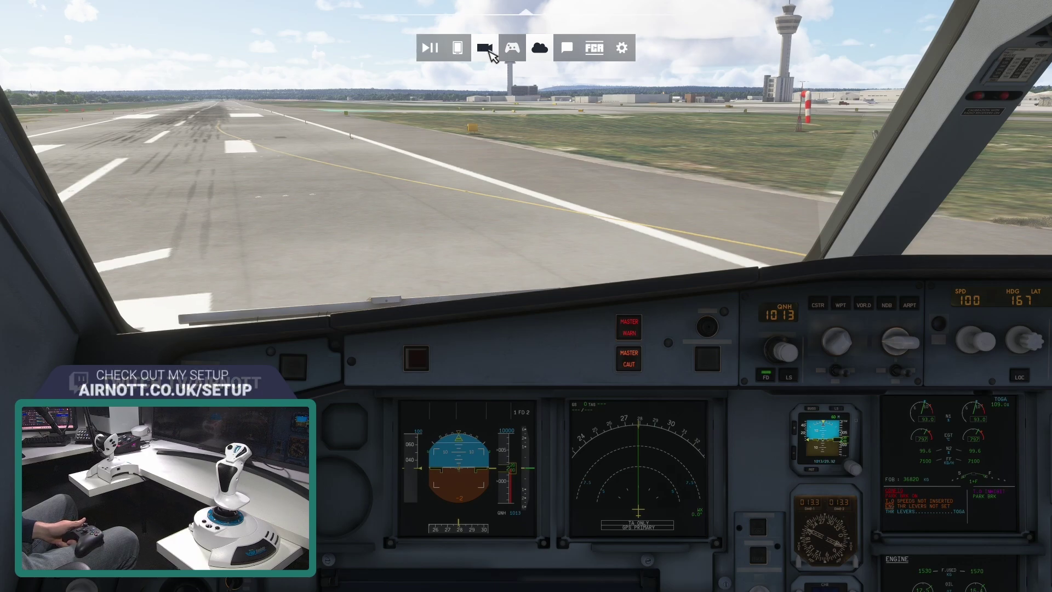
left_click(489, 50)
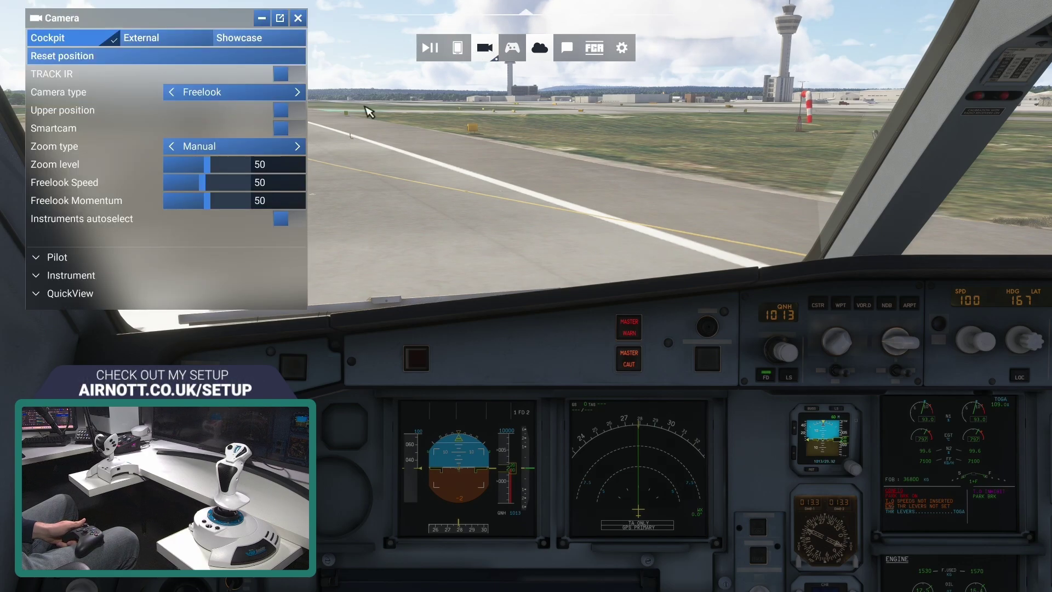
left_click(298, 92)
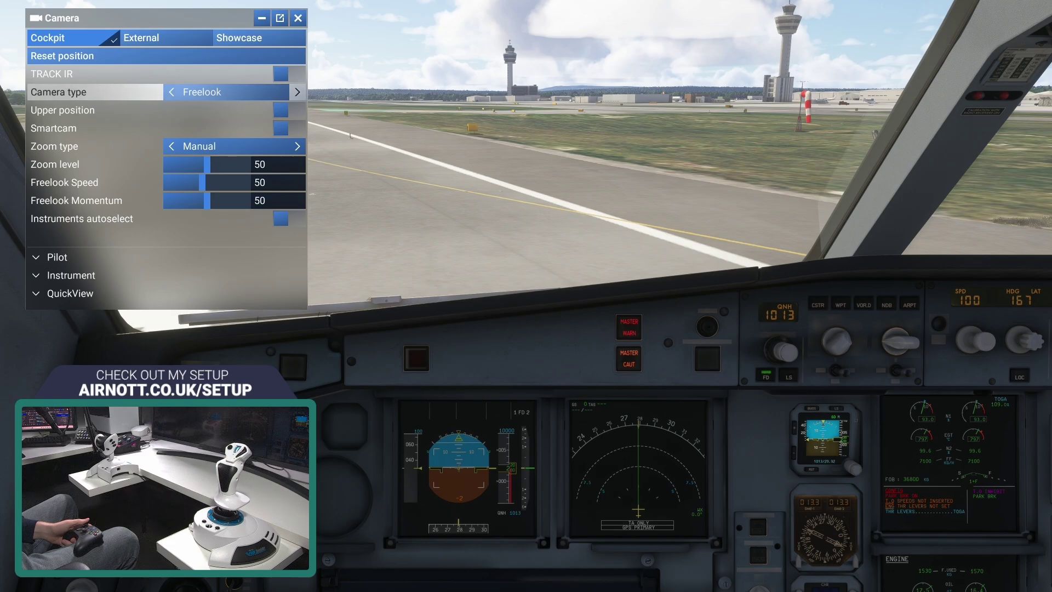